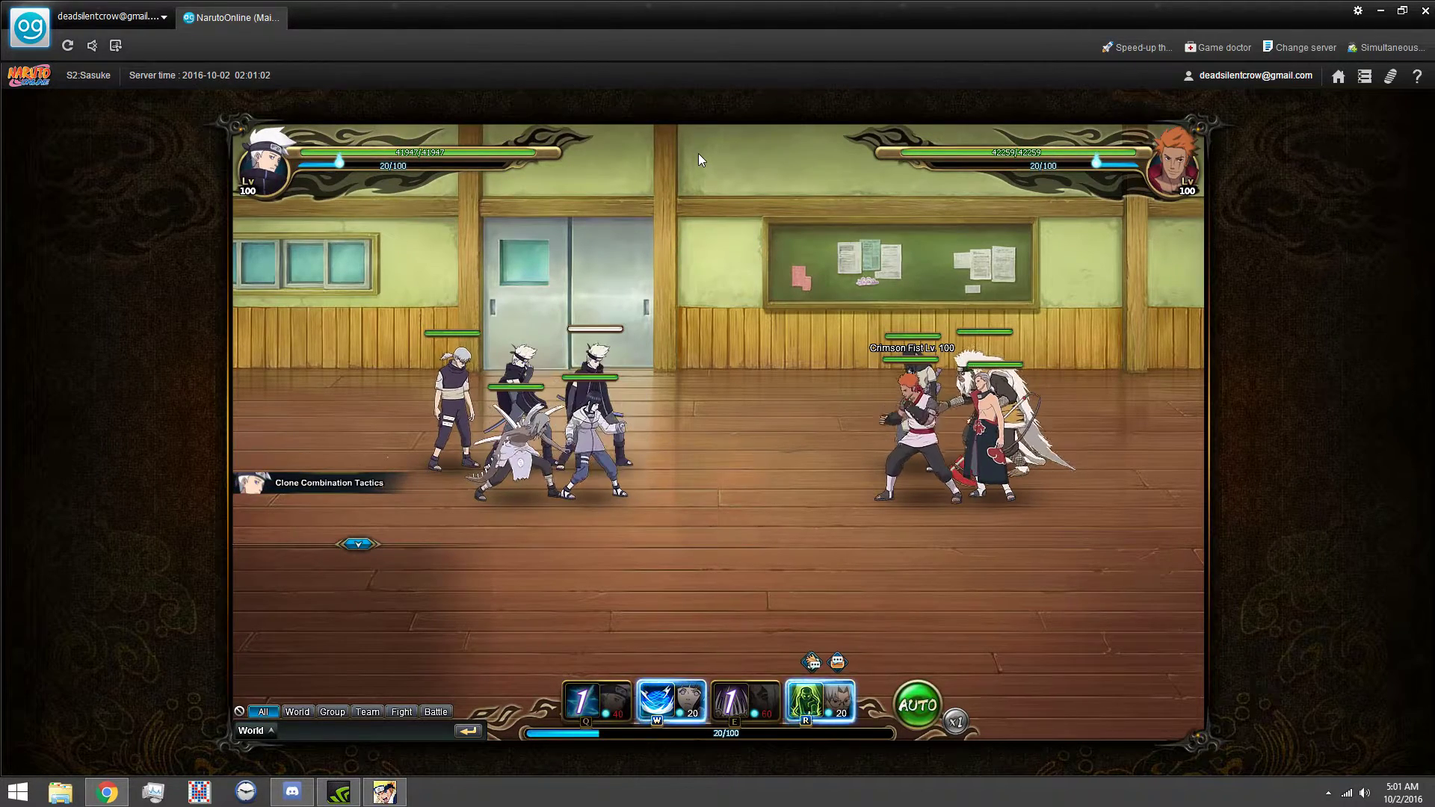
# Step: Cast the second-slot jutsu with 20 chakra, landing a 15-hit combo on the enemies
pyautogui.press('w')
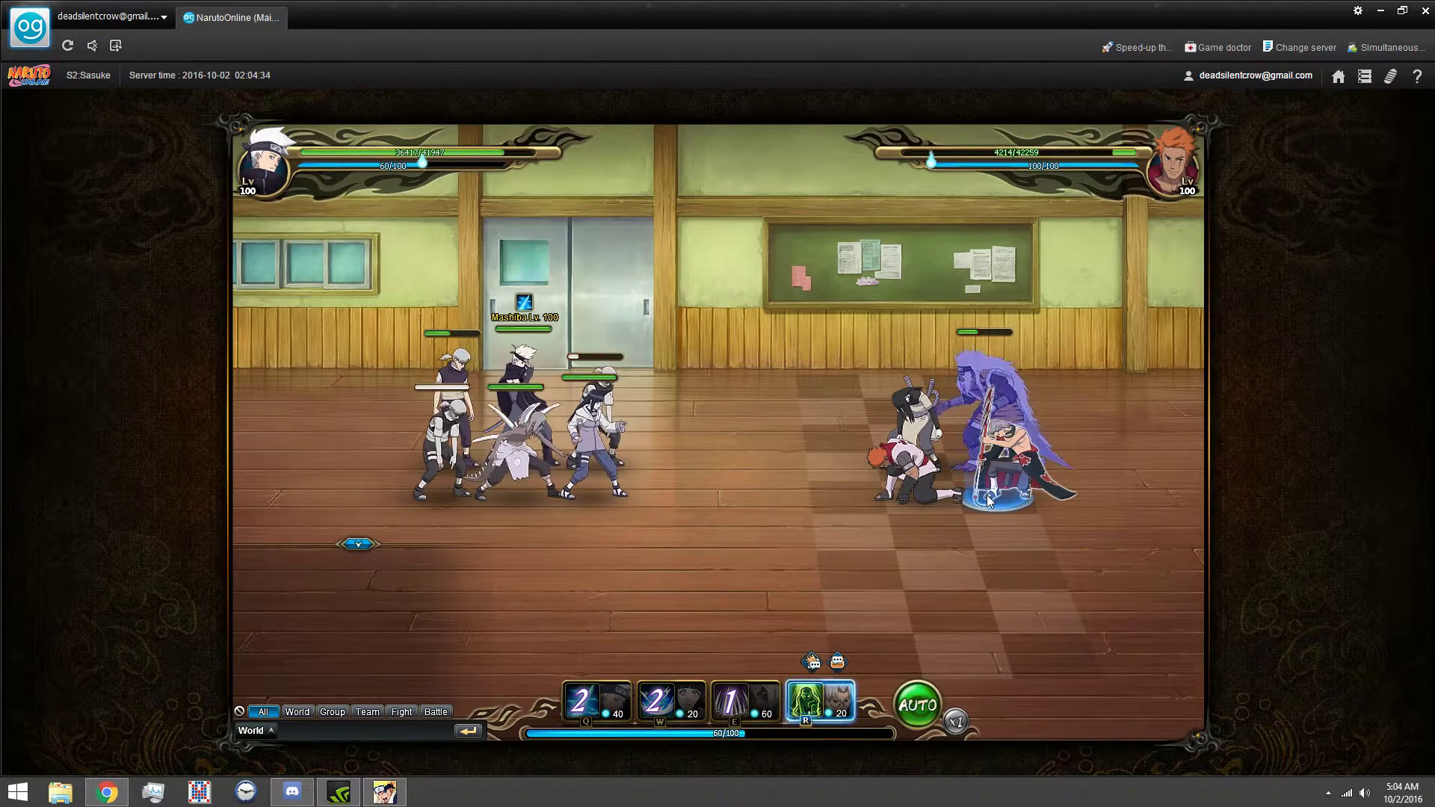
# Step: Unleash the ultimate jutsu on the enemy team as Round 8 begins
pyautogui.press('r')
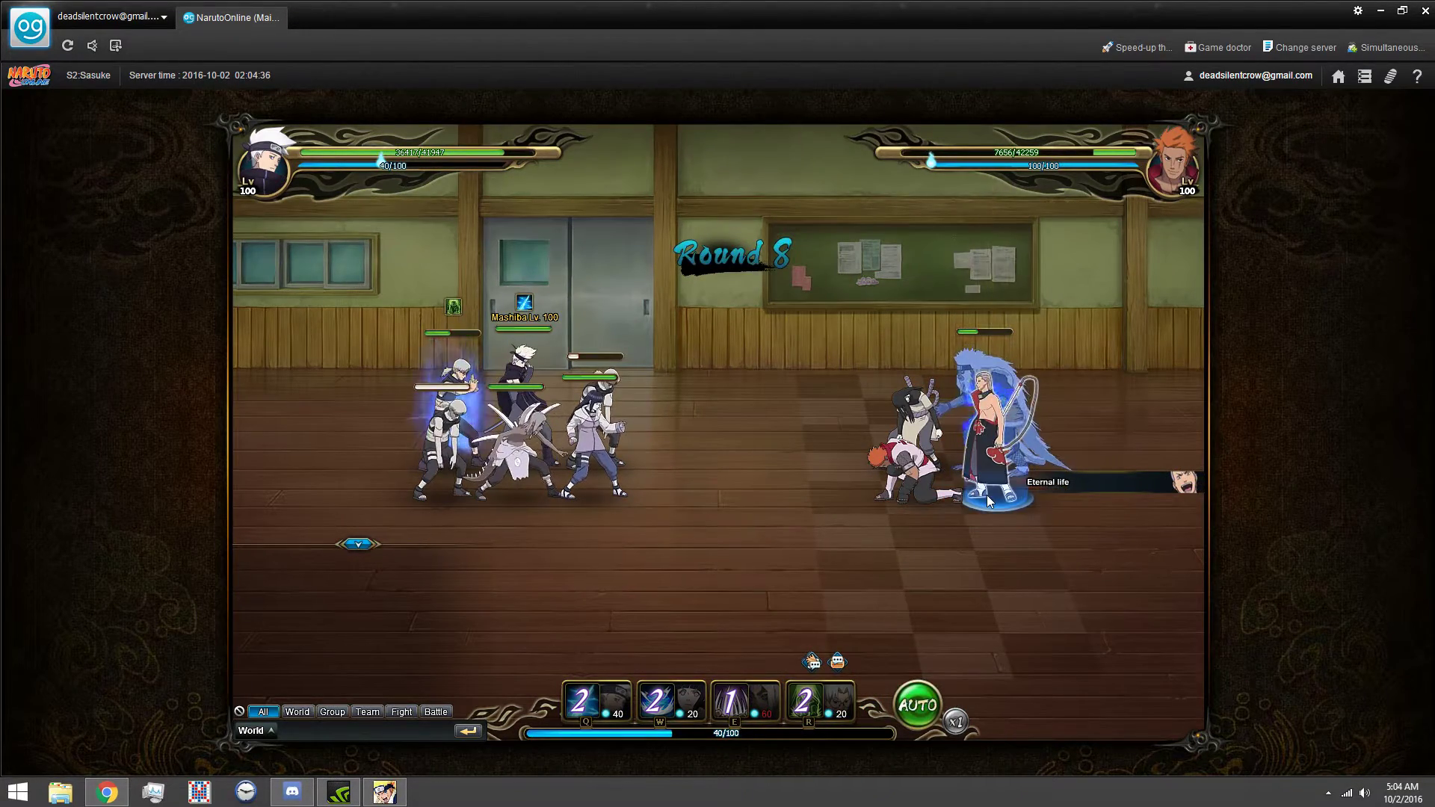